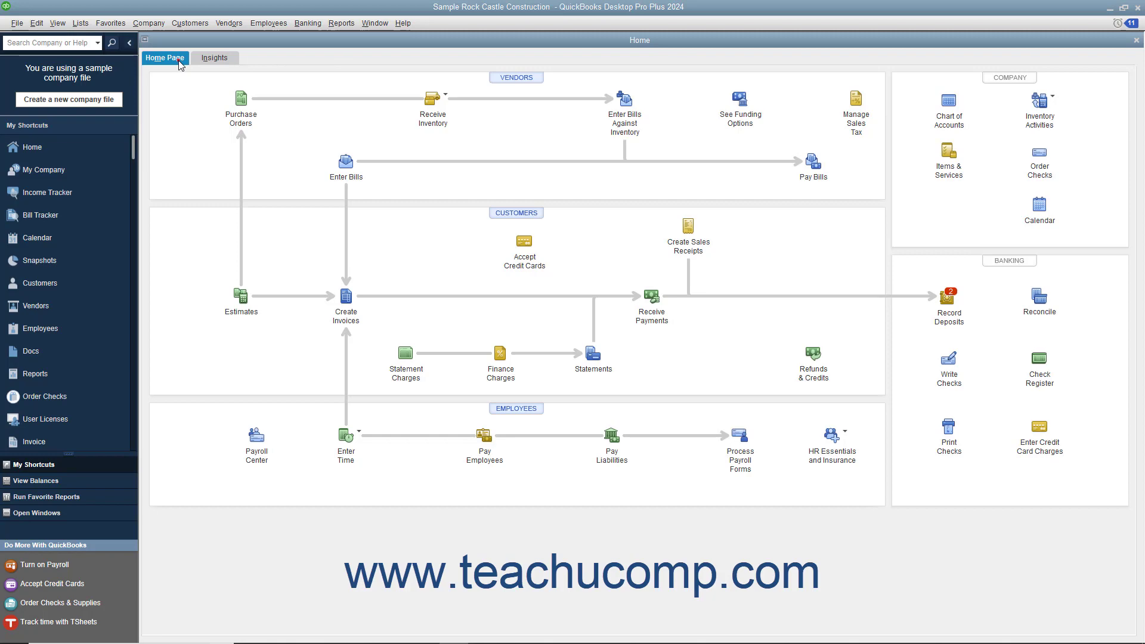
Glance at Insights, then close the Home window and reopen it from the Company menu.
{"action": "left_click", "coordinate": [207, 58]}
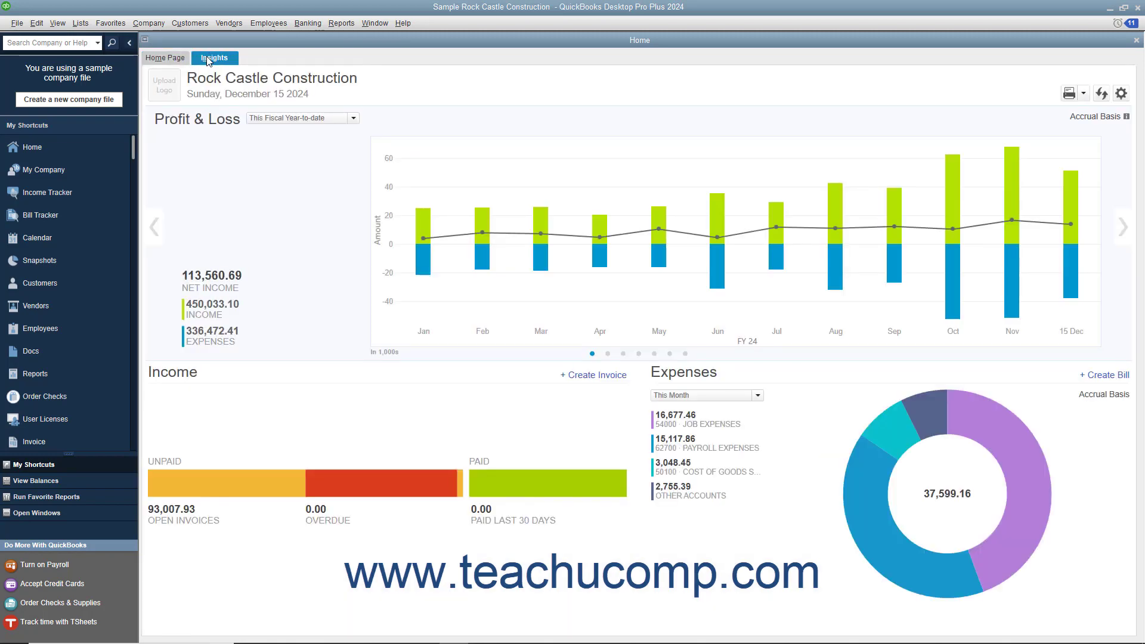
{"action": "left_click", "coordinate": [177, 61]}
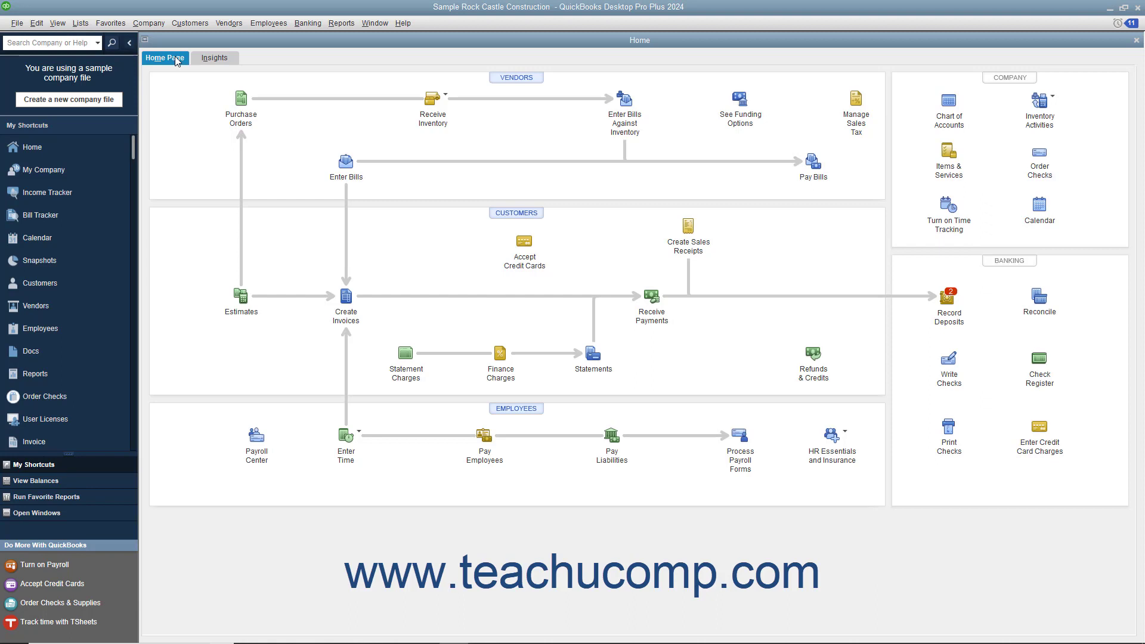
{"action": "left_click", "coordinate": [1138, 41]}
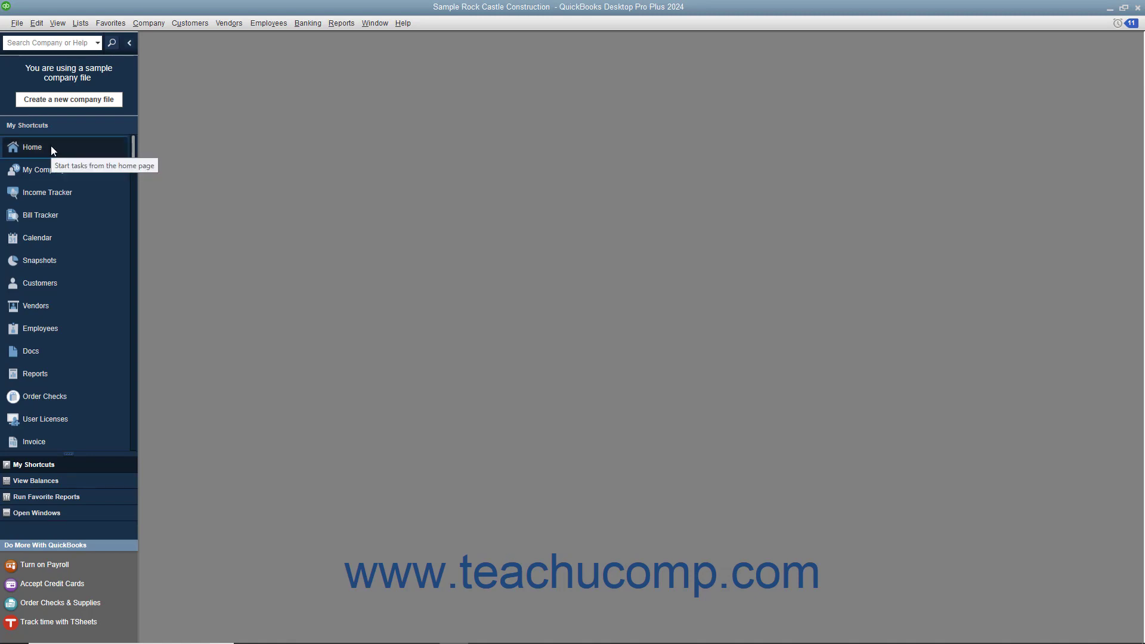
{"action": "left_click", "coordinate": [150, 24]}
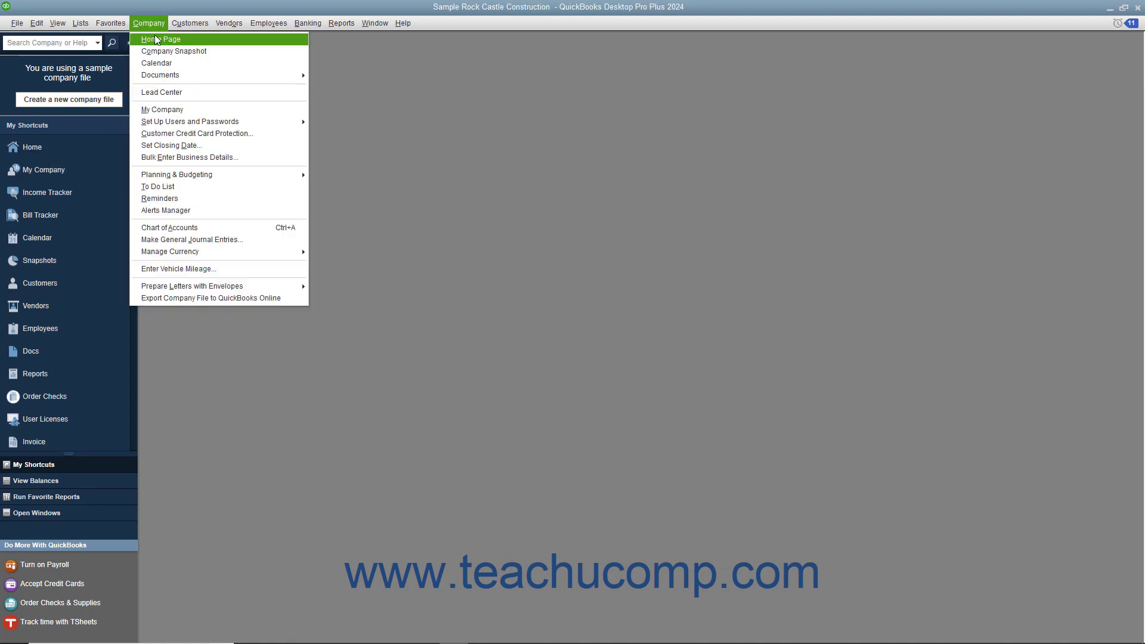
{"action": "left_click", "coordinate": [157, 40]}
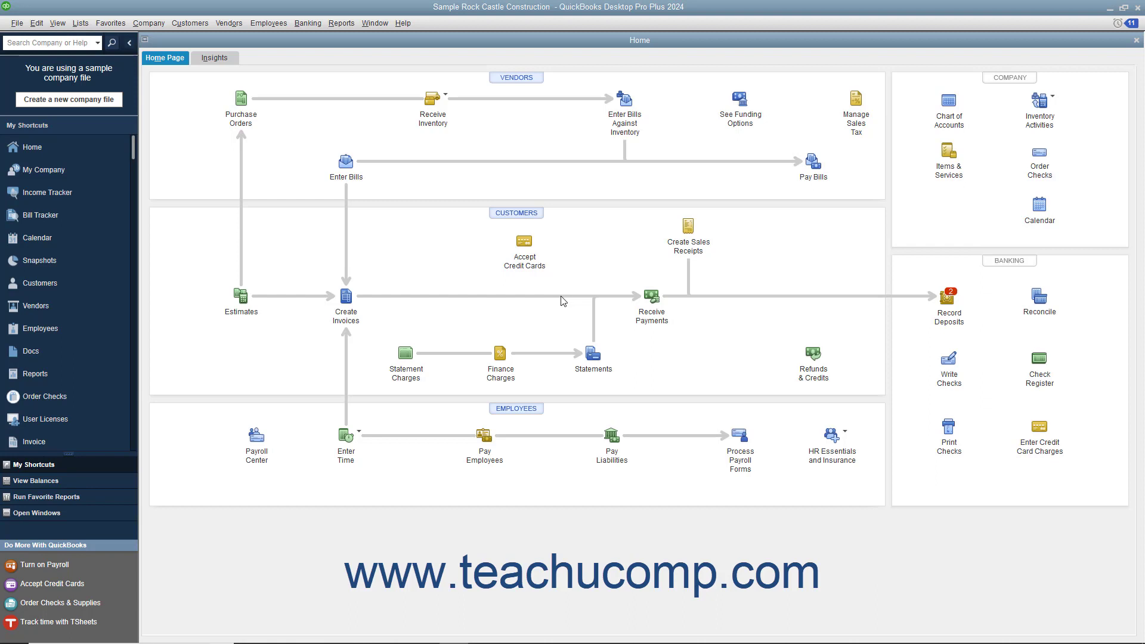
Open and discard a blank invoice, then show the Insights charts and check a bar's value.
{"action": "left_click", "coordinate": [345, 297]}
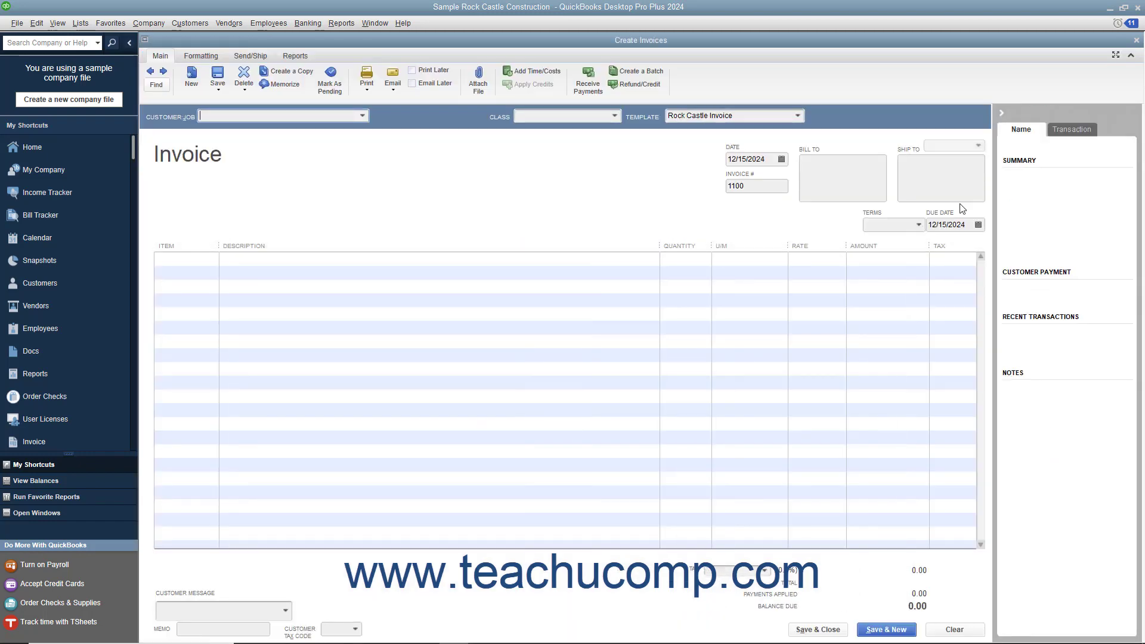
{"action": "left_click", "coordinate": [1136, 41]}
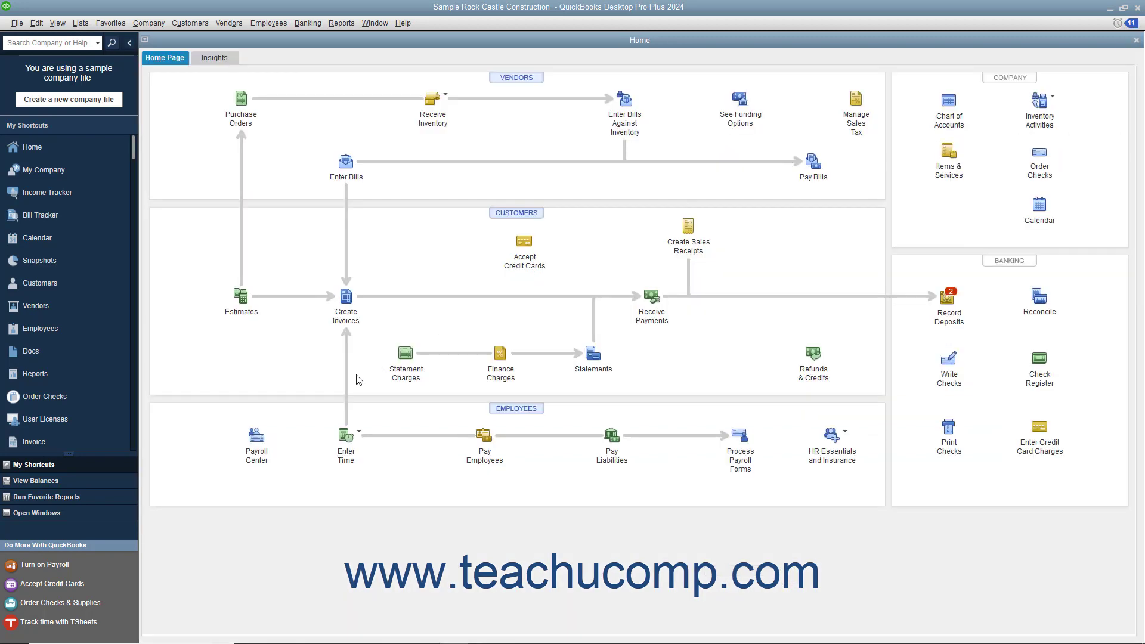
{"action": "left_click", "coordinate": [216, 58]}
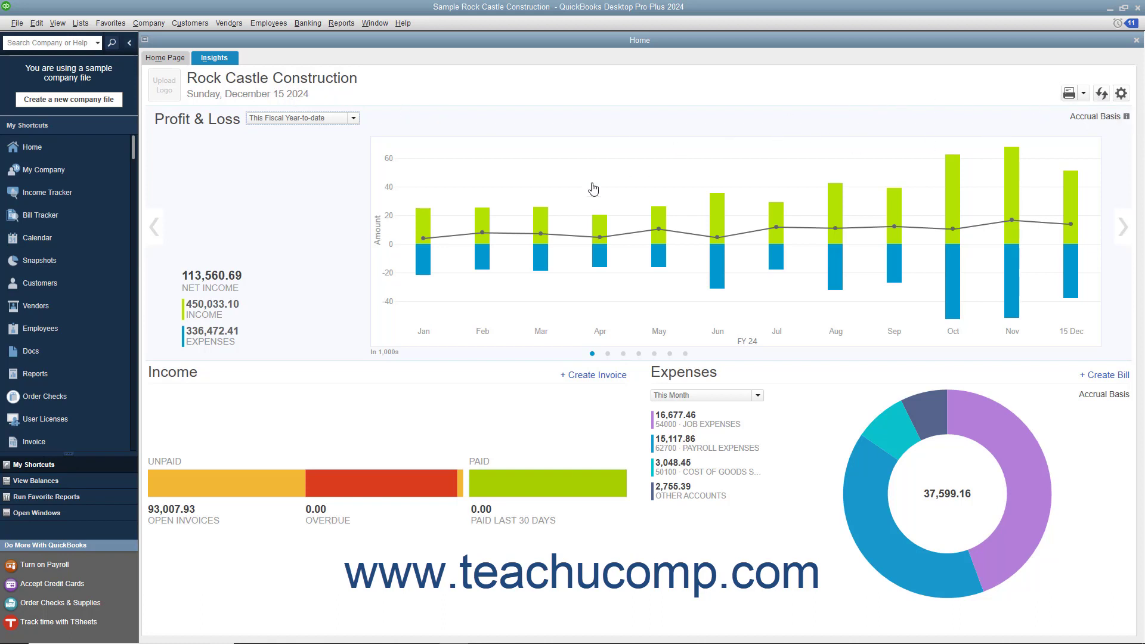
{"action": "mouse_move", "coordinate": [423, 259]}
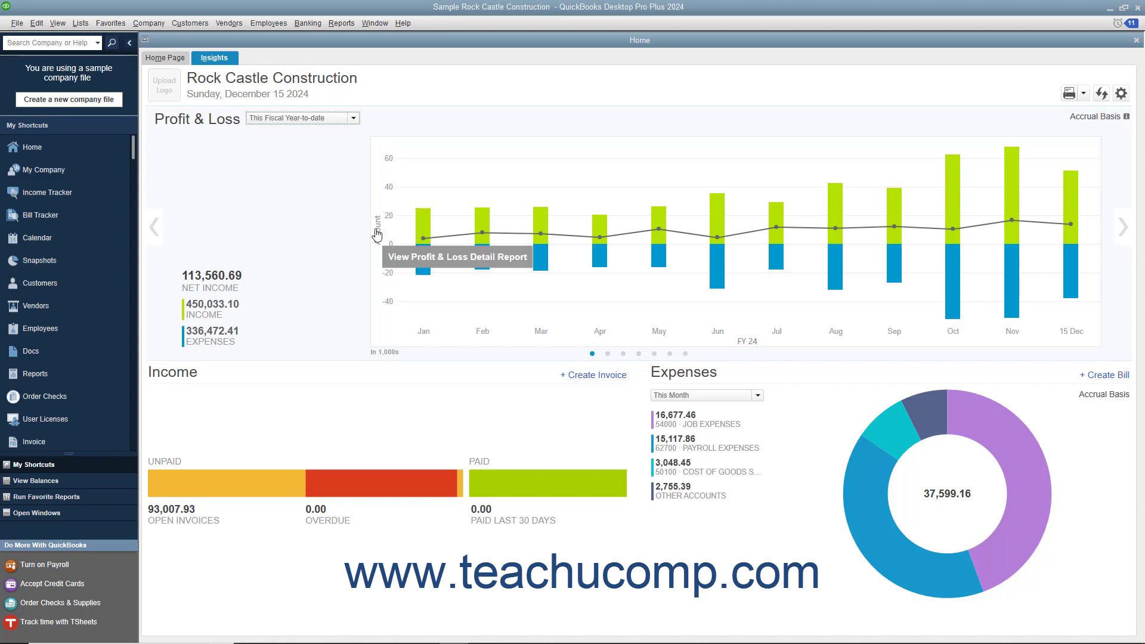
Upload RCC Logo.png as the company logo on the Insights page.
{"action": "left_click", "coordinate": [173, 94]}
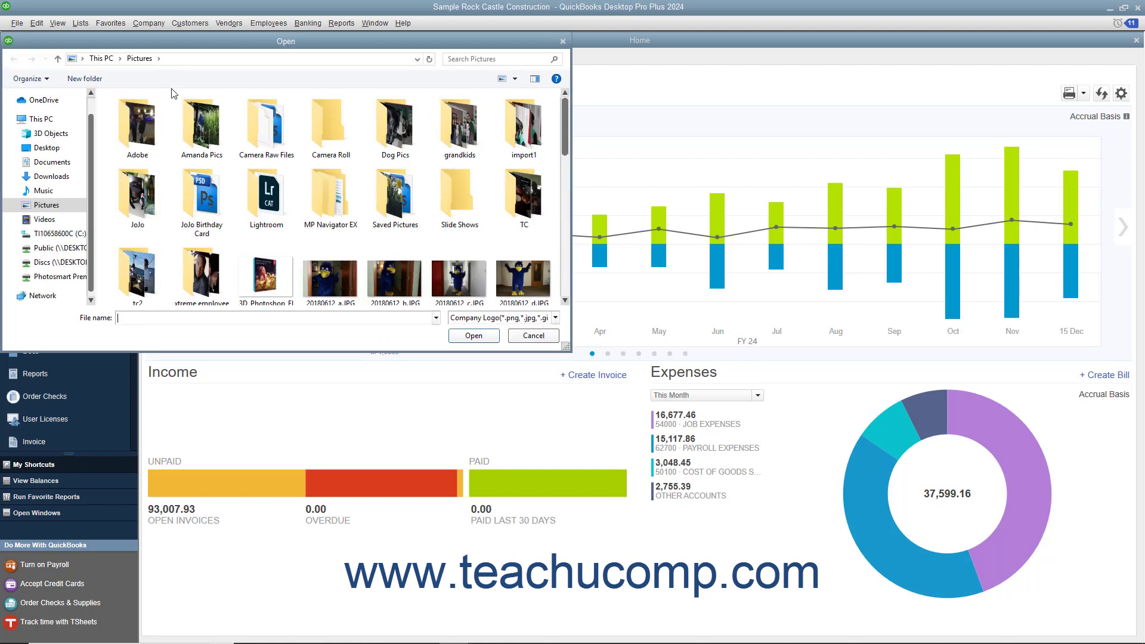
{"action": "scroll", "coordinate": [511, 198], "scroll_direction": "down", "scroll_amount": 5}
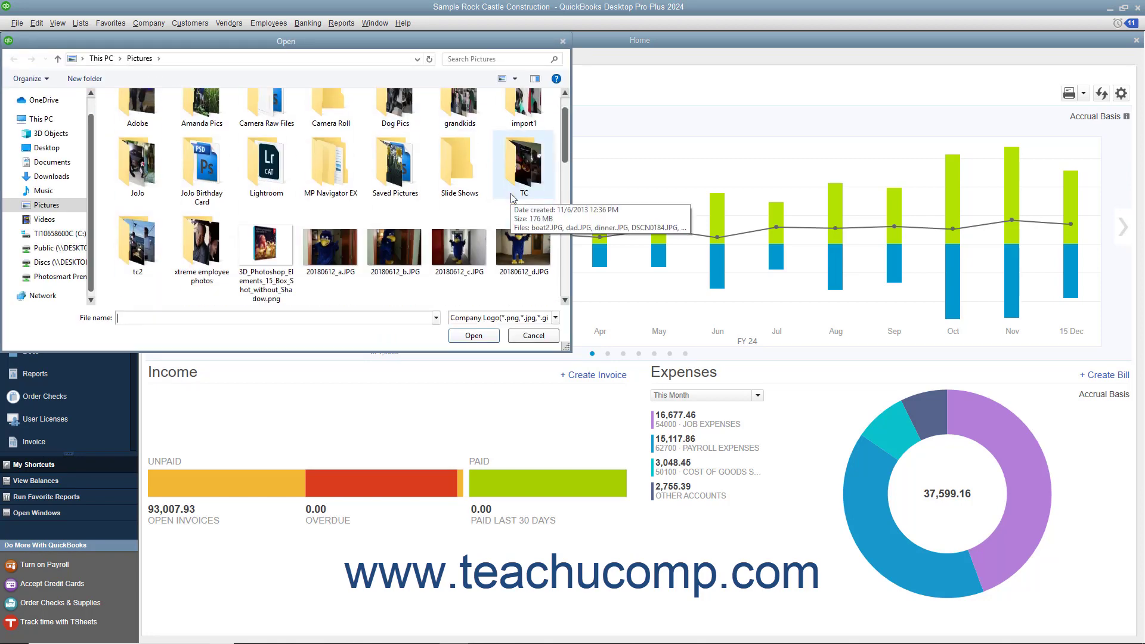
{"action": "scroll", "coordinate": [508, 199], "scroll_direction": "down", "scroll_amount": 3}
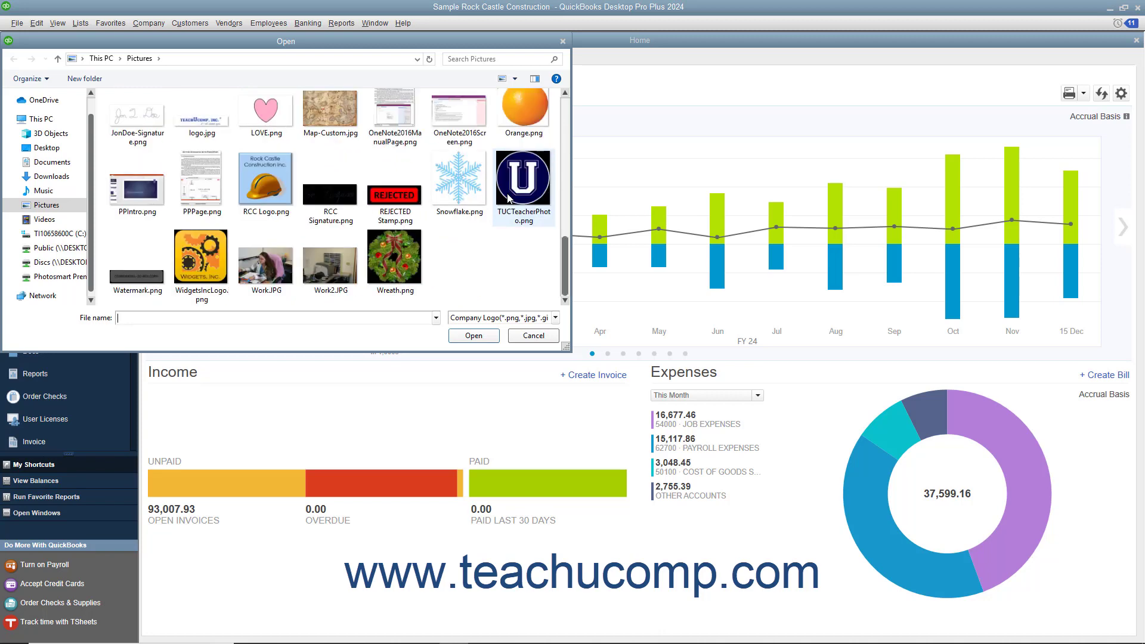
{"action": "left_click", "coordinate": [281, 182]}
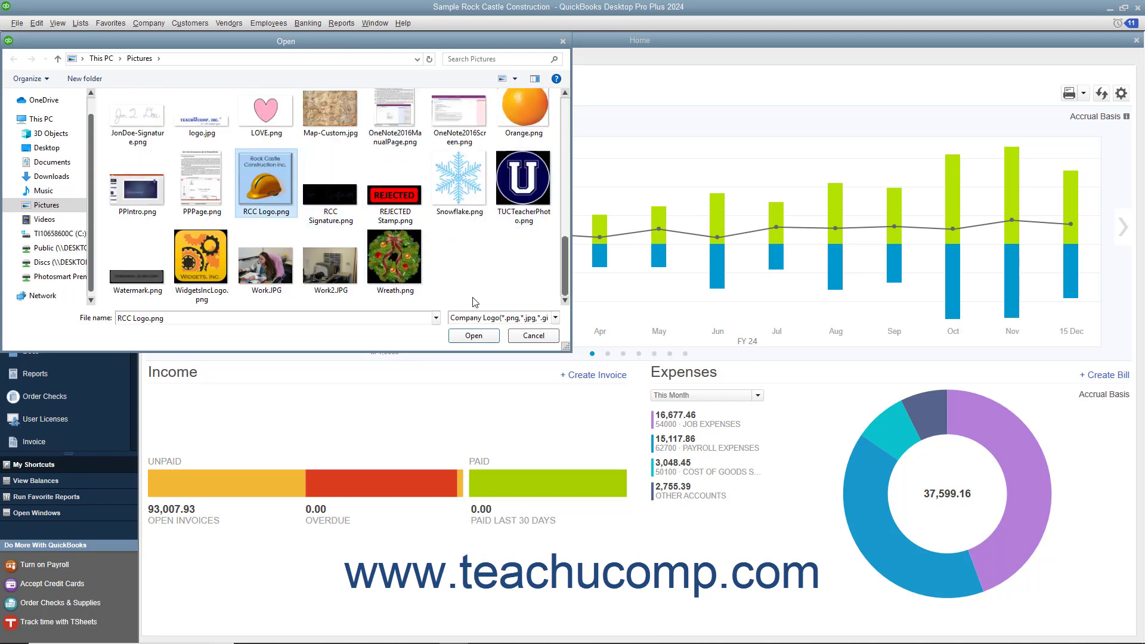
{"action": "left_click", "coordinate": [473, 336]}
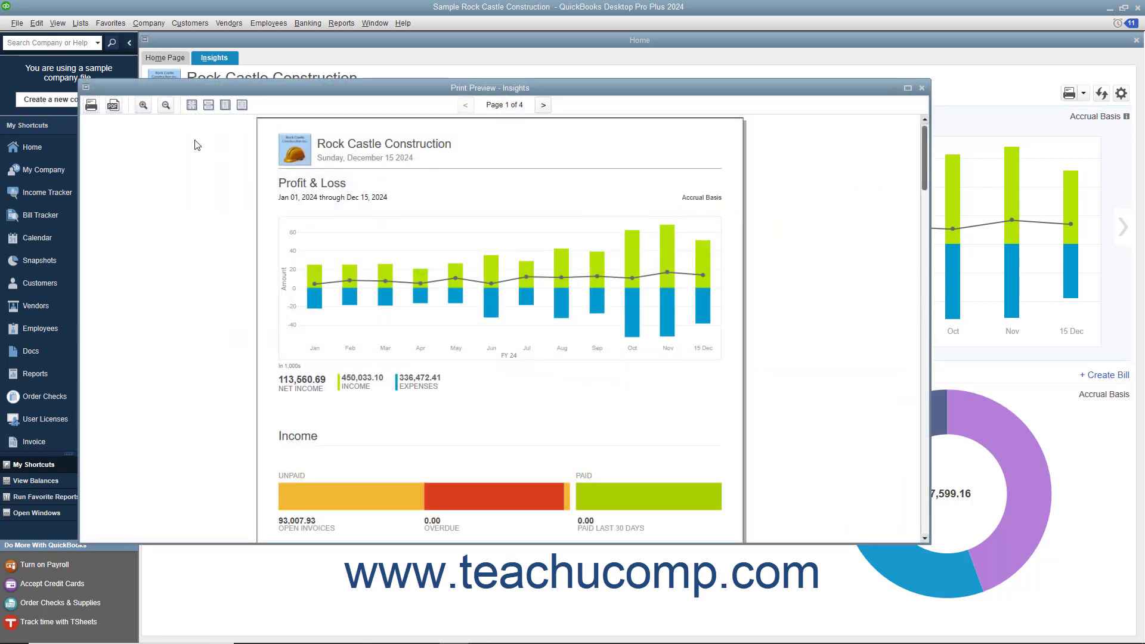
{"action": "left_click", "coordinate": [143, 105]}
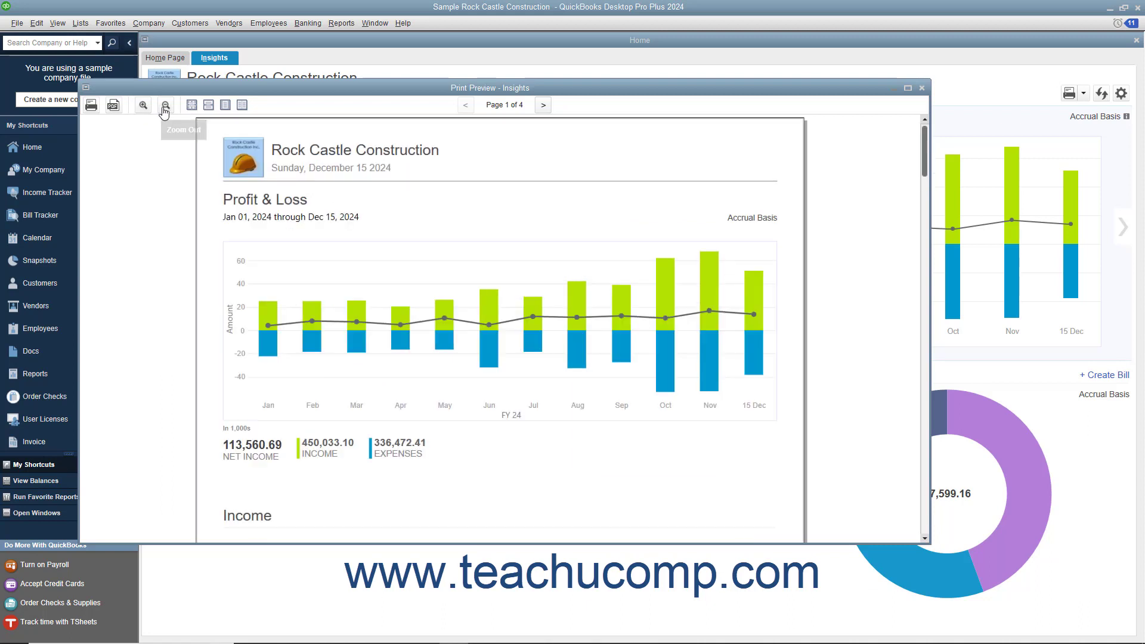
{"action": "left_click", "coordinate": [164, 107]}
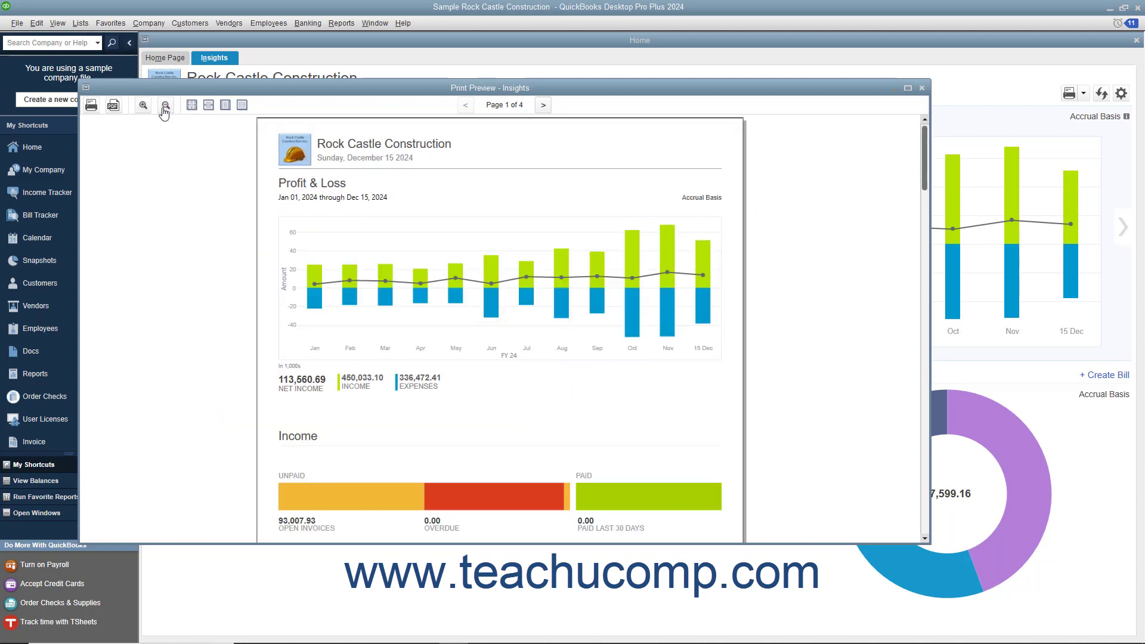
{"action": "left_click", "coordinate": [92, 106]}
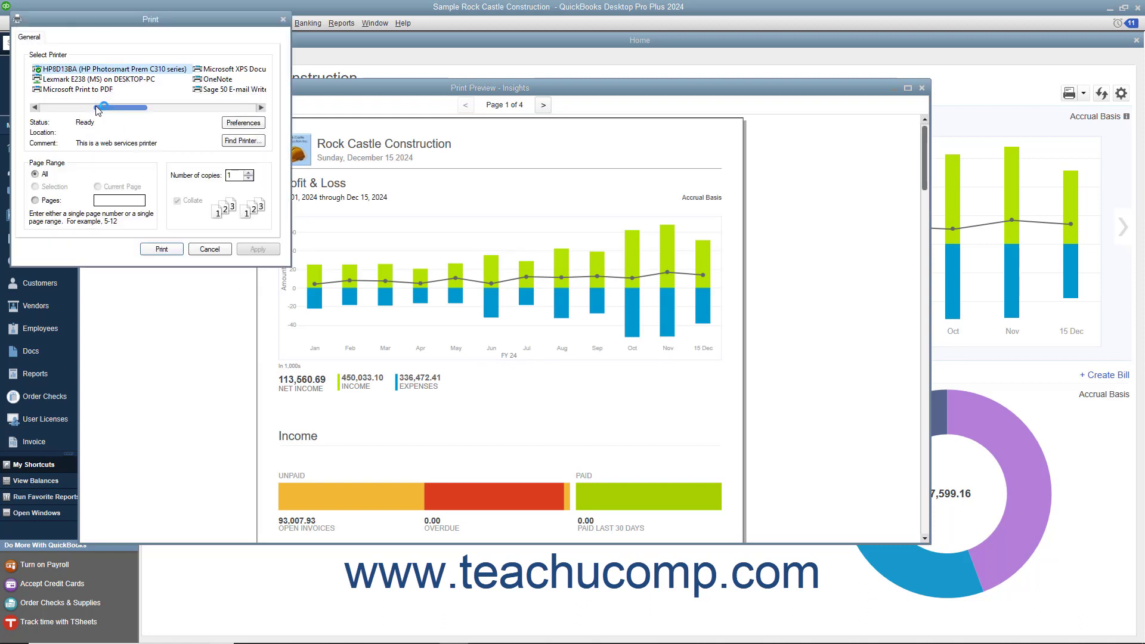
{"action": "left_click", "coordinate": [102, 80]}
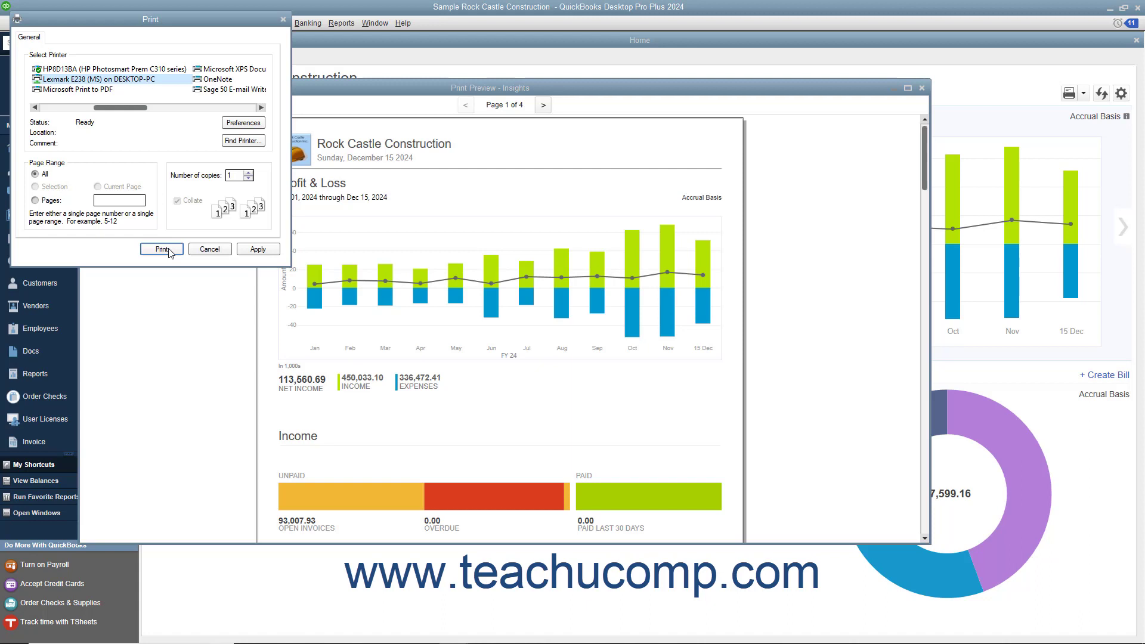
{"action": "left_click", "coordinate": [213, 252]}
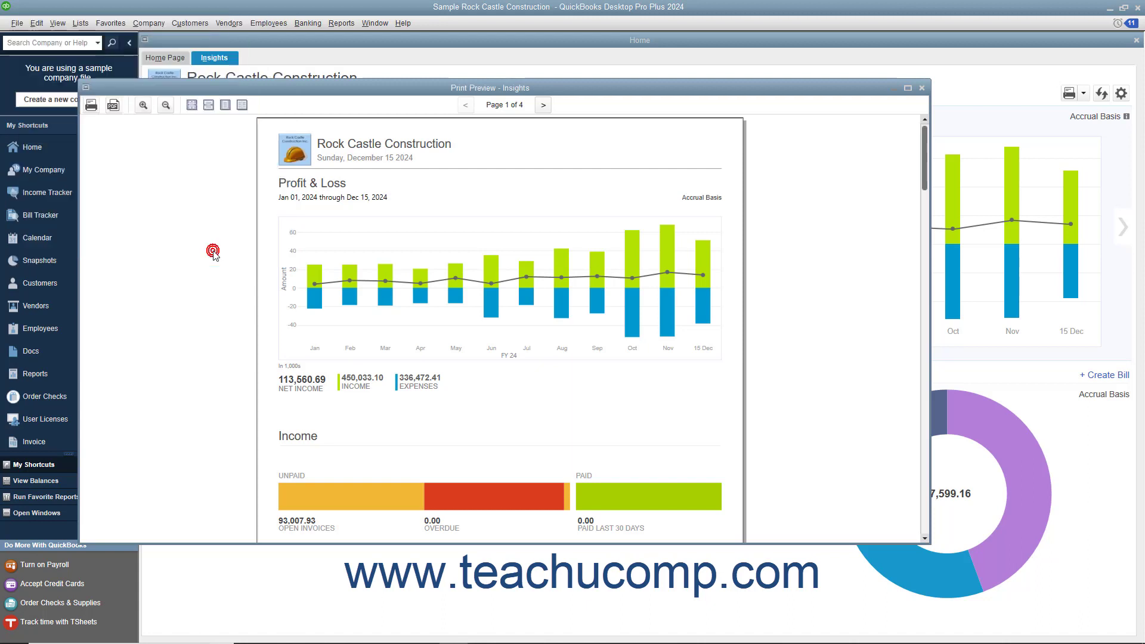
Cancel the Insights PDF save and close the Print Preview window.
{"action": "left_click", "coordinate": [114, 106]}
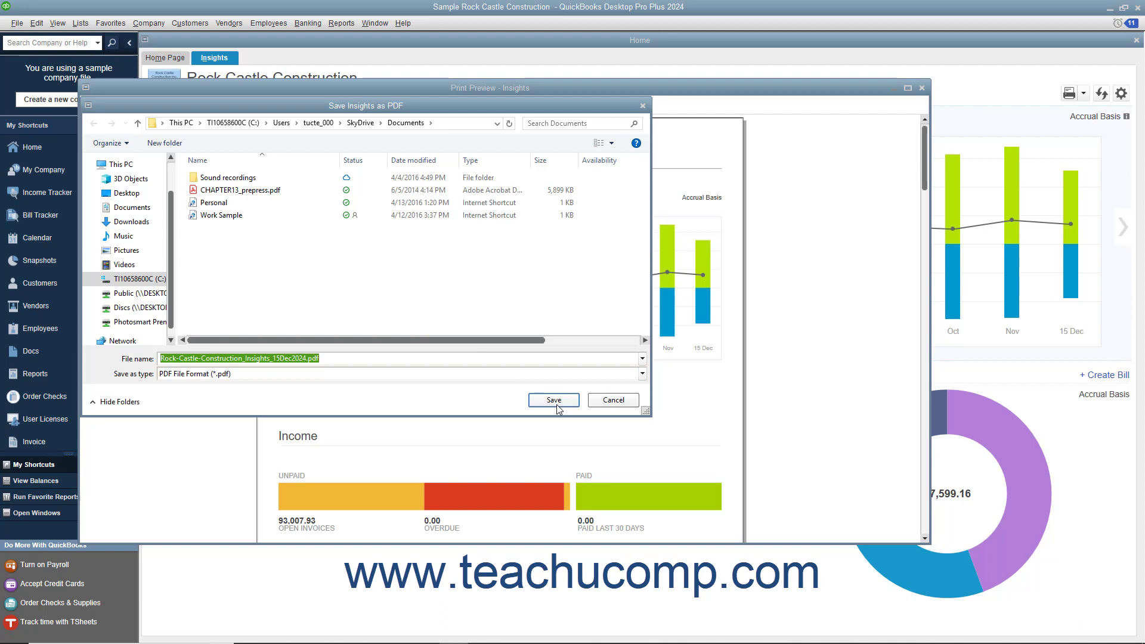
{"action": "left_click", "coordinate": [618, 400]}
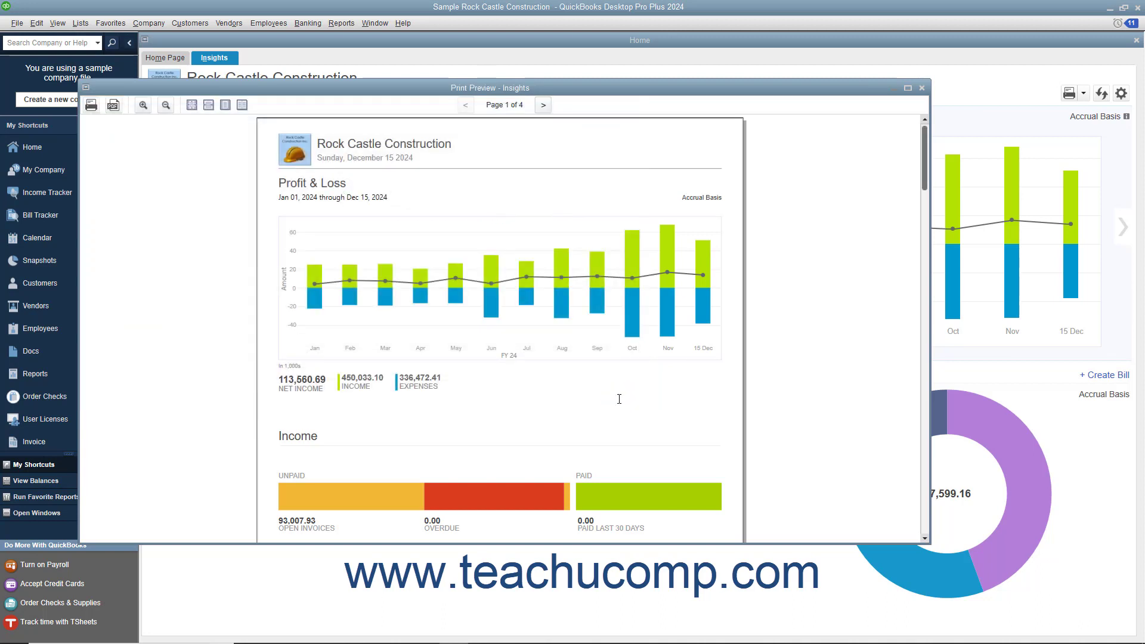
{"action": "left_click", "coordinate": [923, 88]}
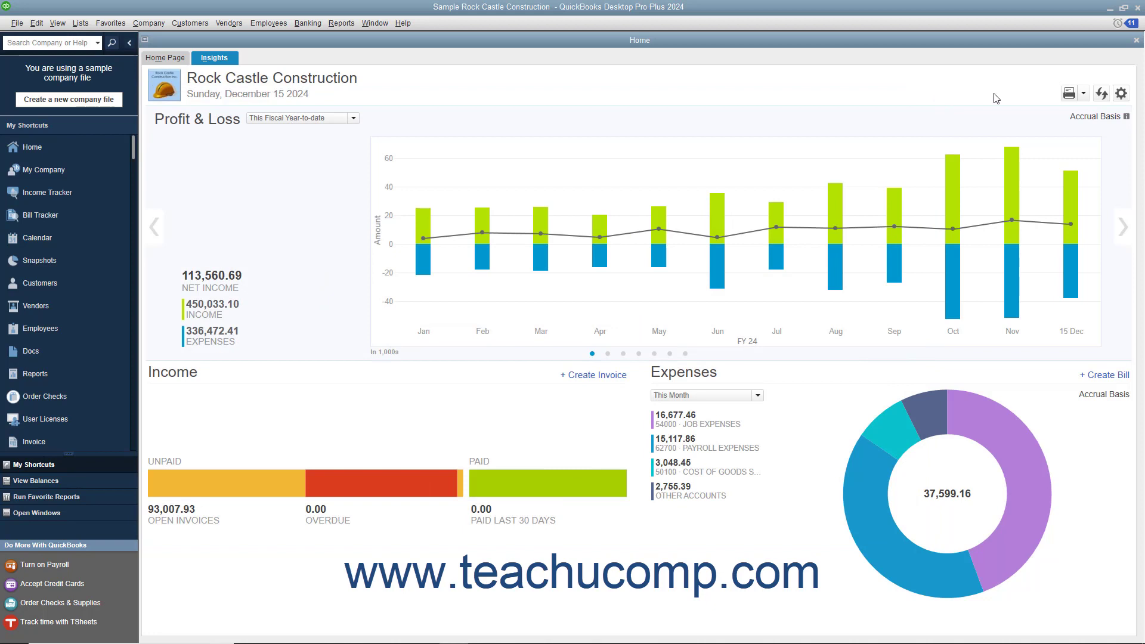
{"action": "left_click", "coordinate": [1103, 94]}
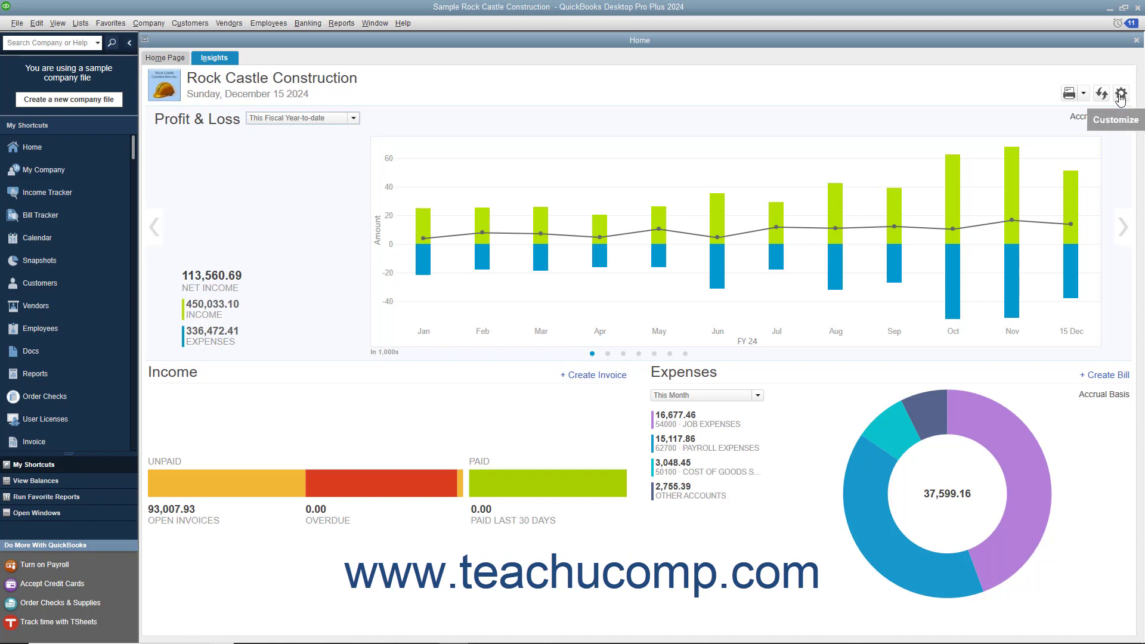
{"action": "left_click", "coordinate": [1121, 95]}
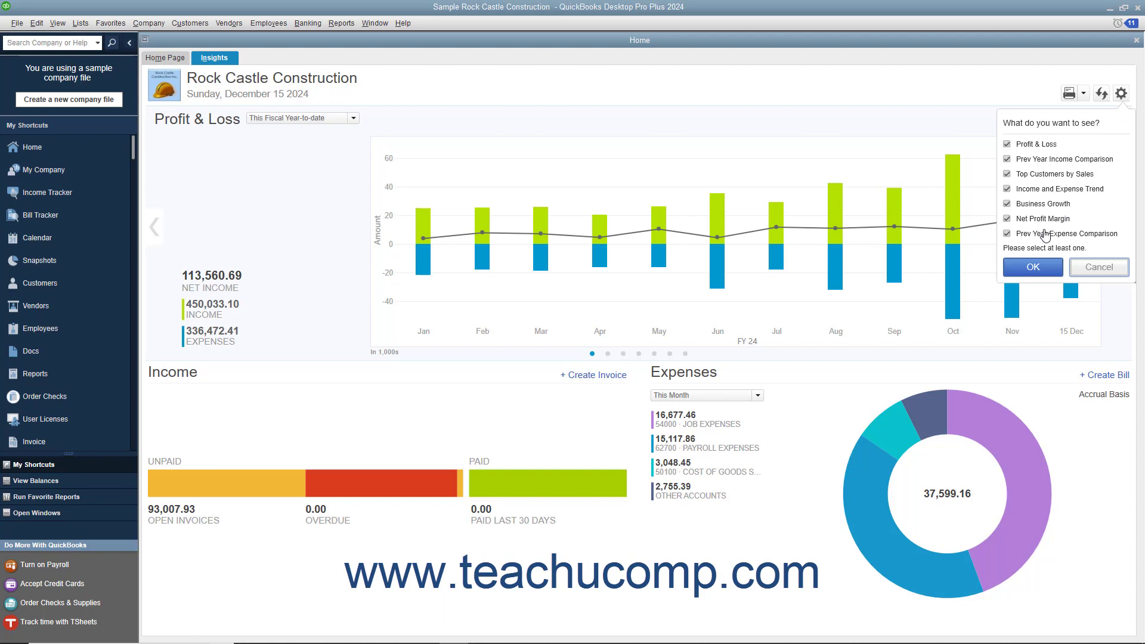
{"action": "left_click", "coordinate": [1035, 269]}
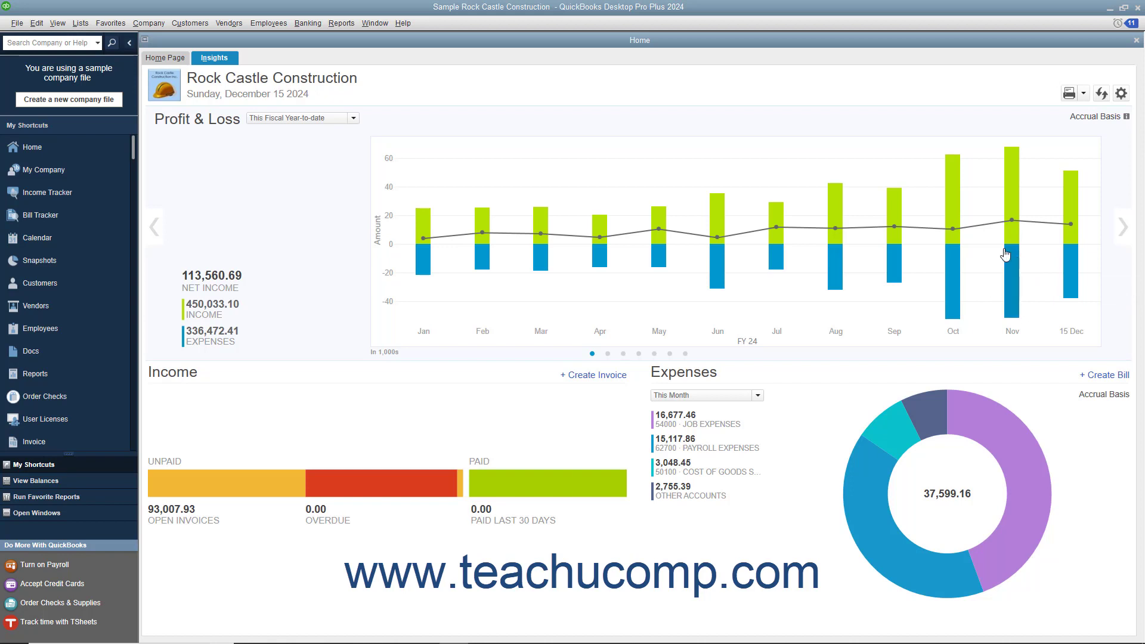
Page through Prev Year Income Comparison, Top Customers and Income and Expense Trend to Net Profit Margin.
{"action": "mouse_move", "coordinate": [422, 246]}
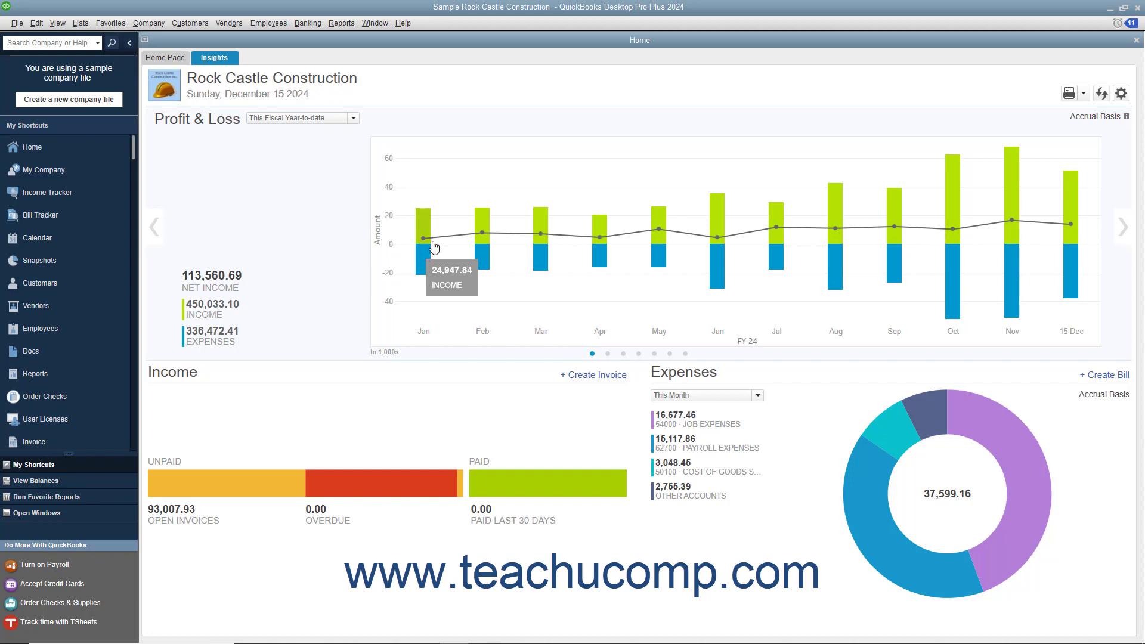
{"action": "left_click", "coordinate": [1122, 233]}
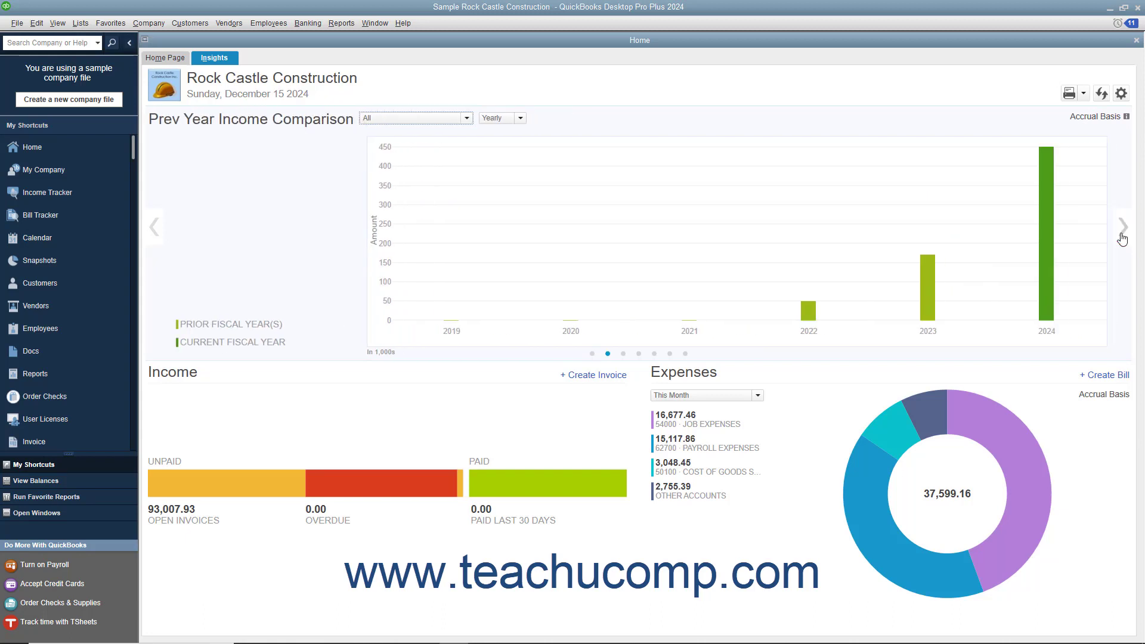
{"action": "left_click", "coordinate": [1122, 232]}
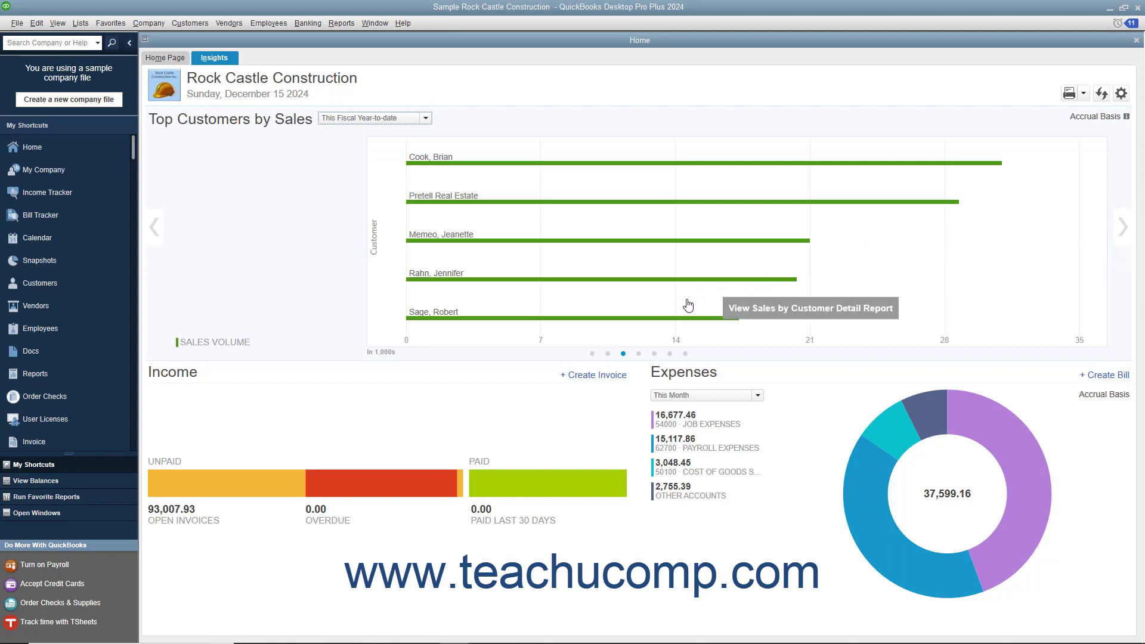
{"action": "left_click", "coordinate": [639, 355]}
{"action": "left_click", "coordinate": [670, 355]}
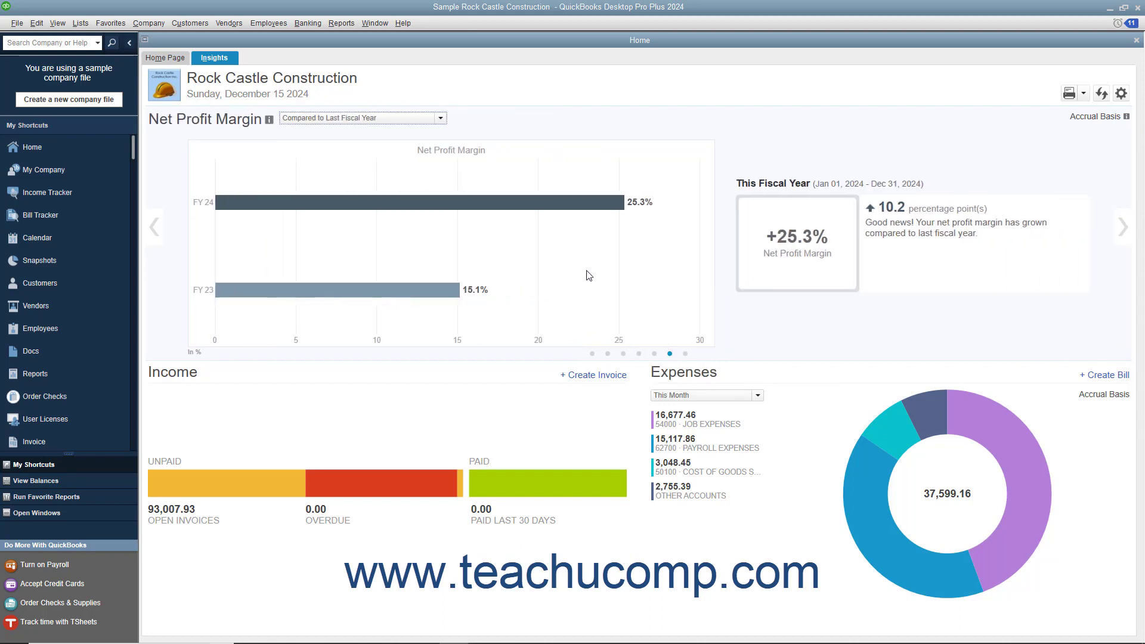
{"action": "left_click", "coordinate": [441, 119]}
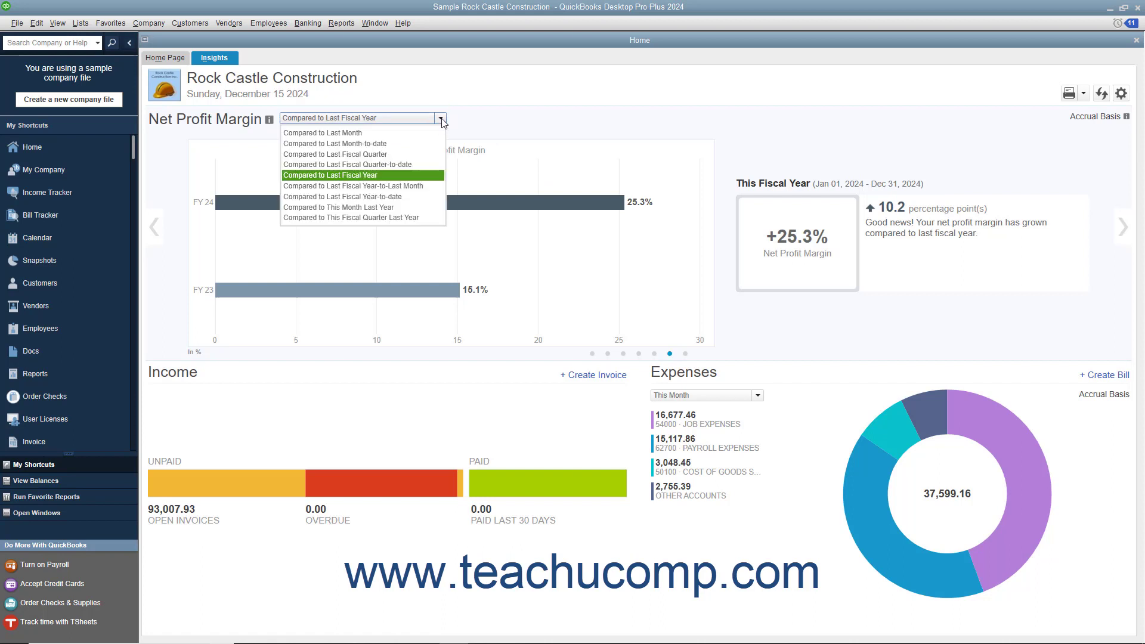
{"action": "left_click", "coordinate": [441, 118]}
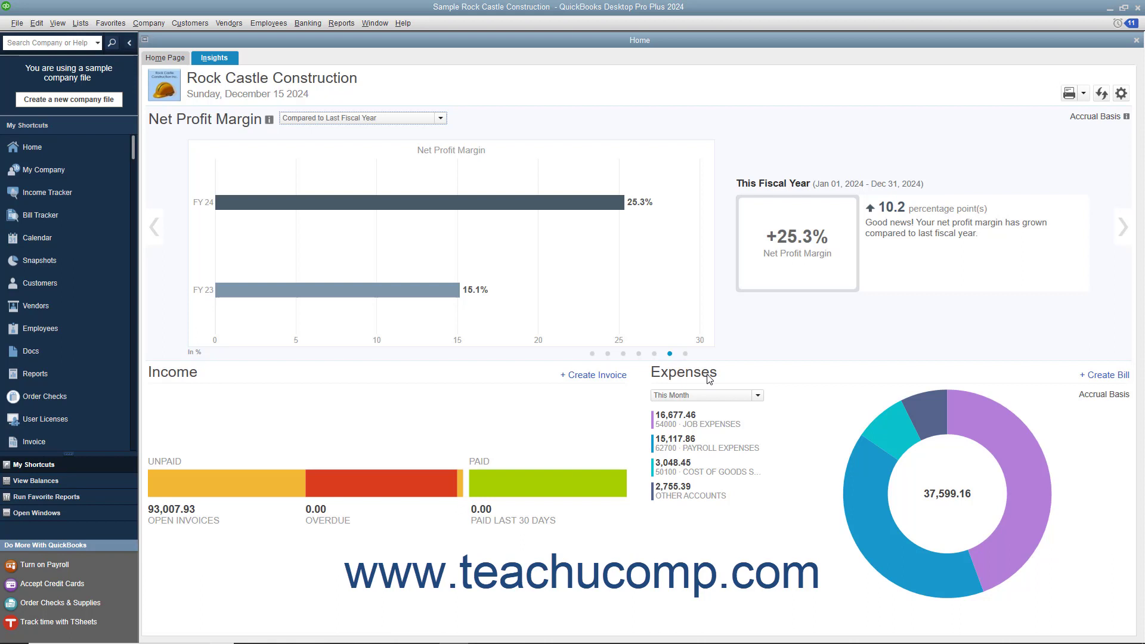
{"action": "mouse_move", "coordinate": [866, 471]}
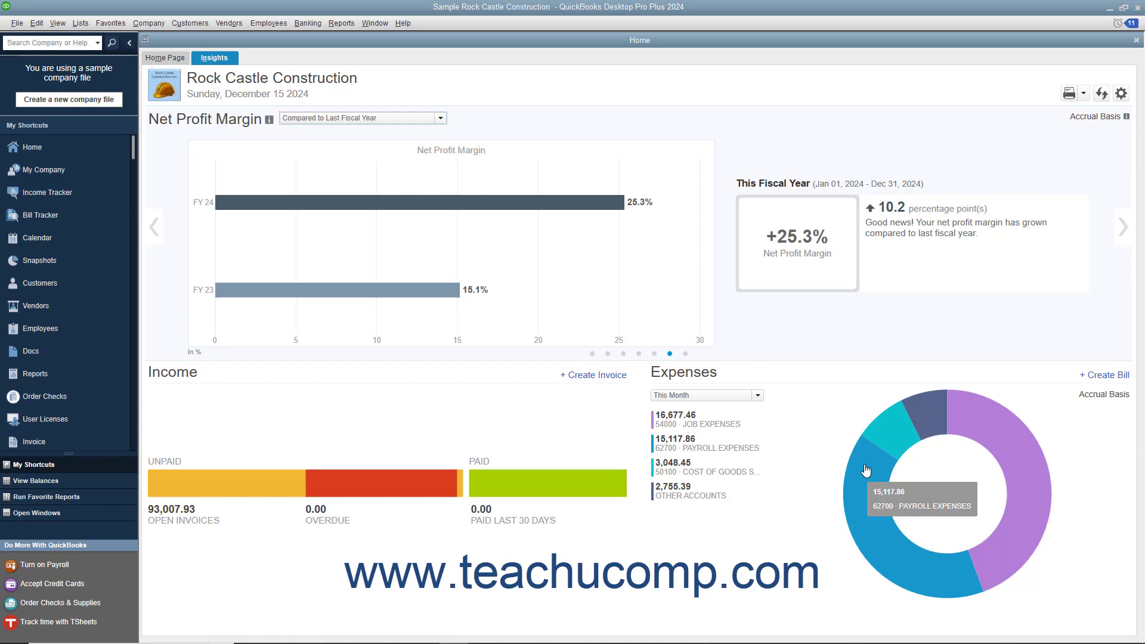
{"action": "left_click", "coordinate": [866, 471]}
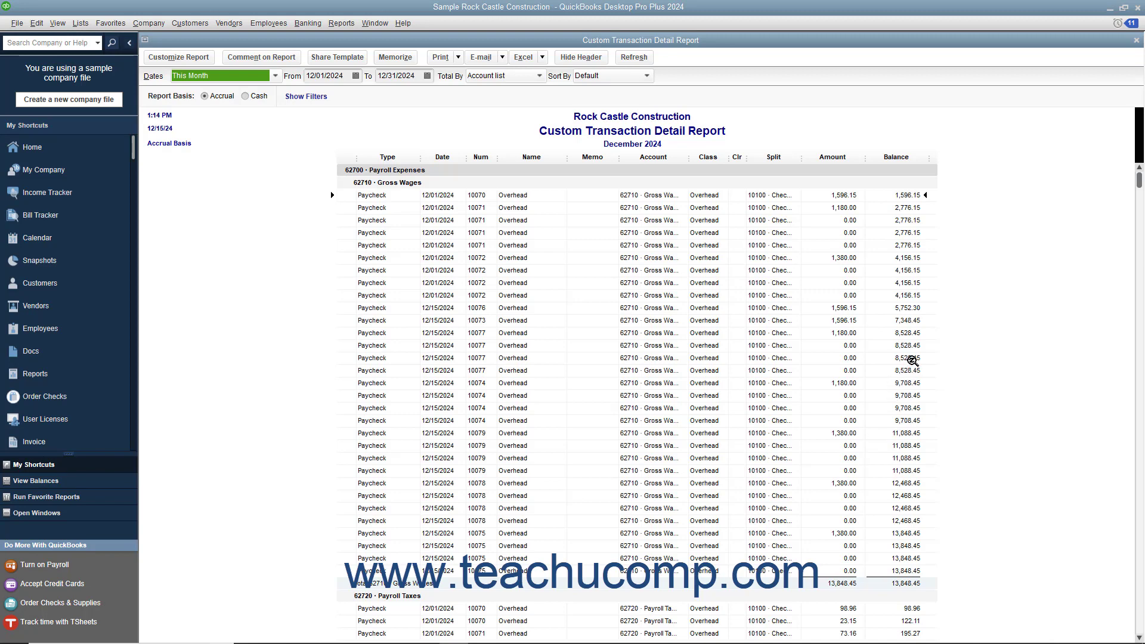
{"action": "left_click", "coordinate": [1137, 40]}
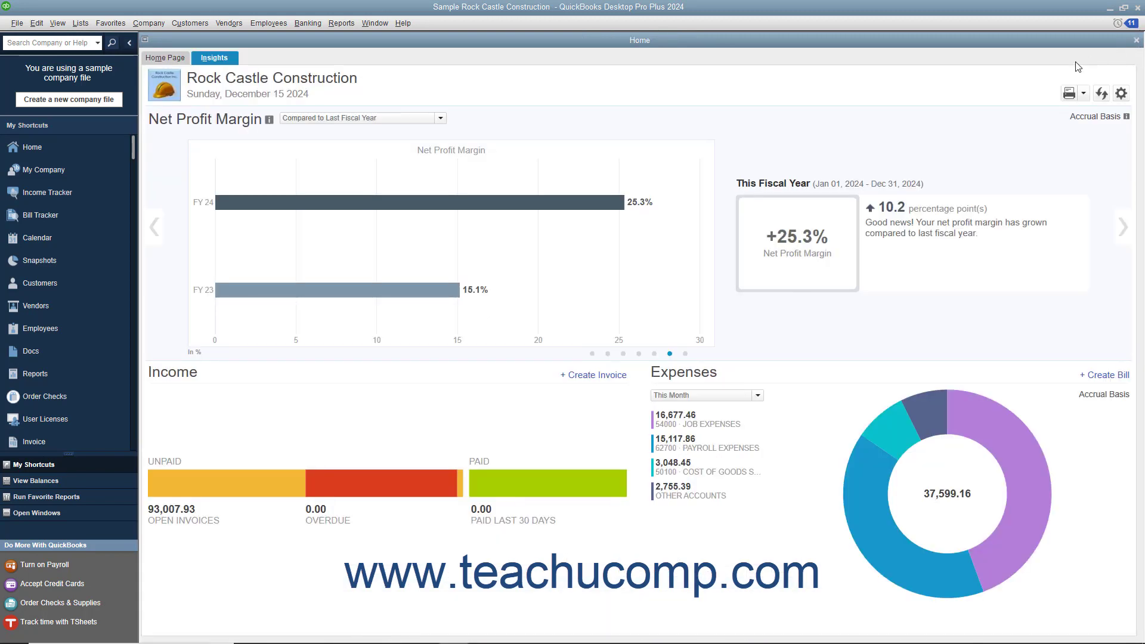
{"action": "mouse_move", "coordinate": [451, 474]}
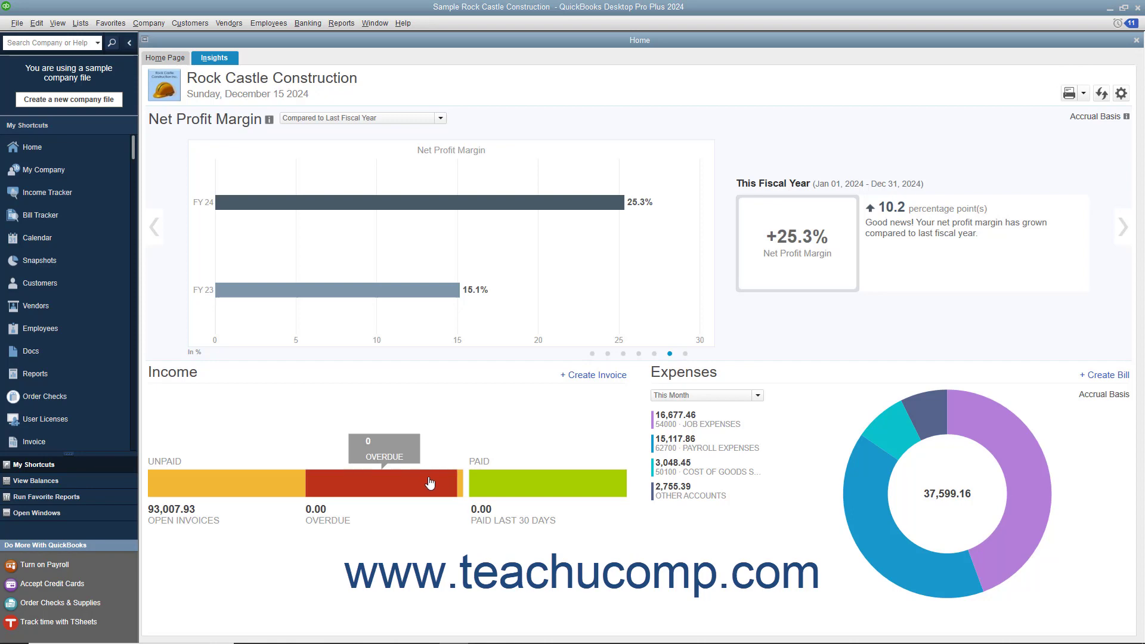
{"action": "left_click", "coordinate": [430, 483]}
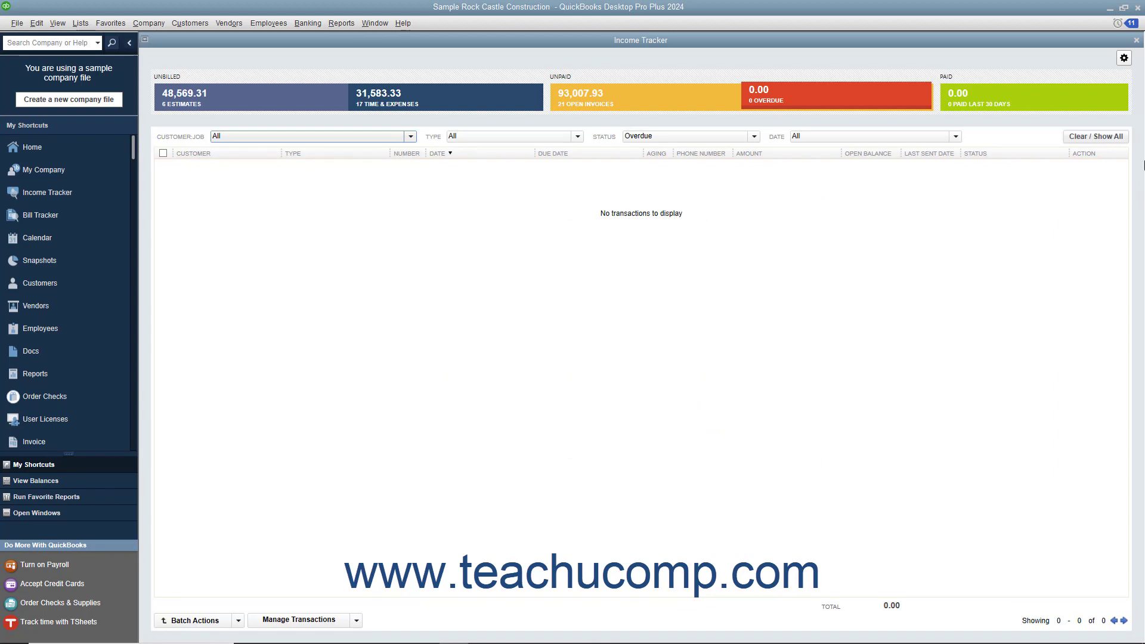
{"action": "left_click", "coordinate": [1137, 40]}
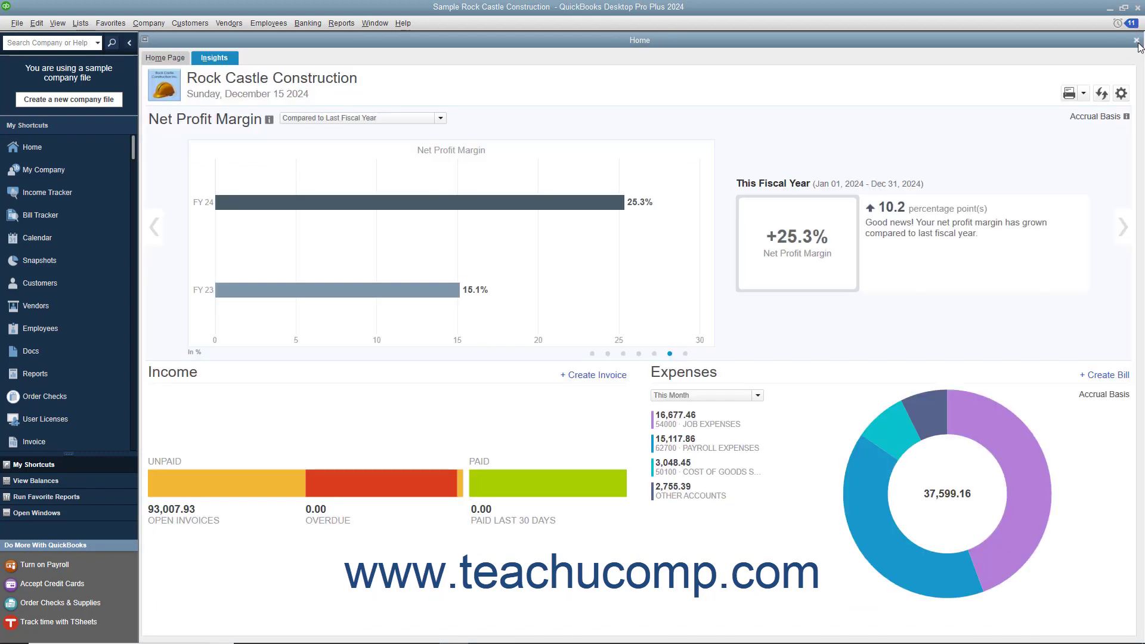
{"action": "left_click", "coordinate": [759, 398]}
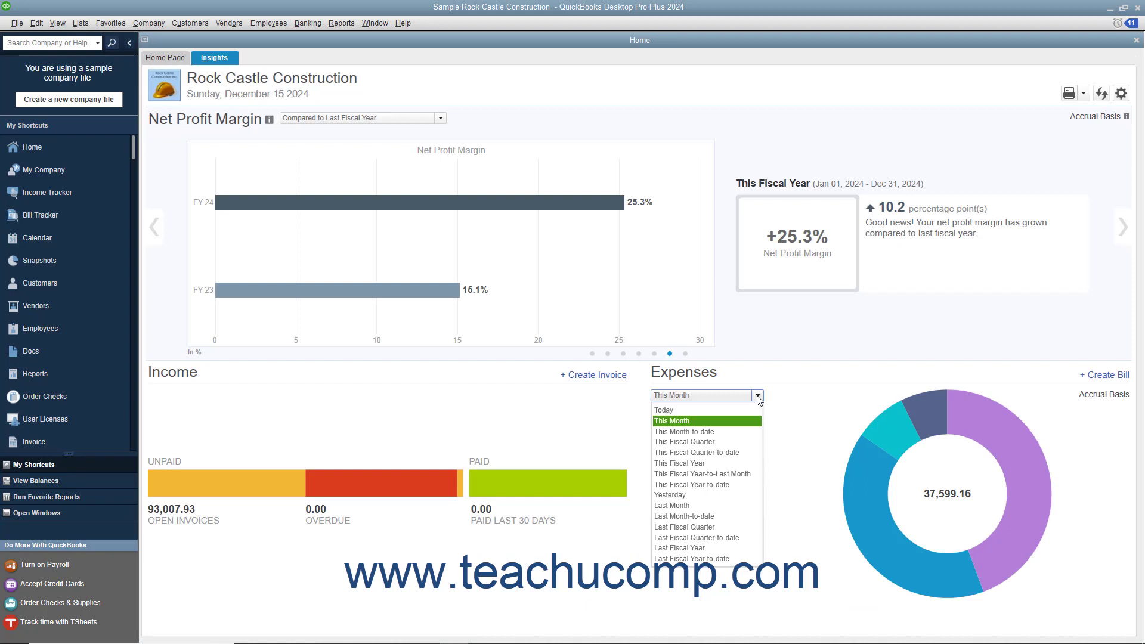
{"action": "left_click", "coordinate": [759, 399]}
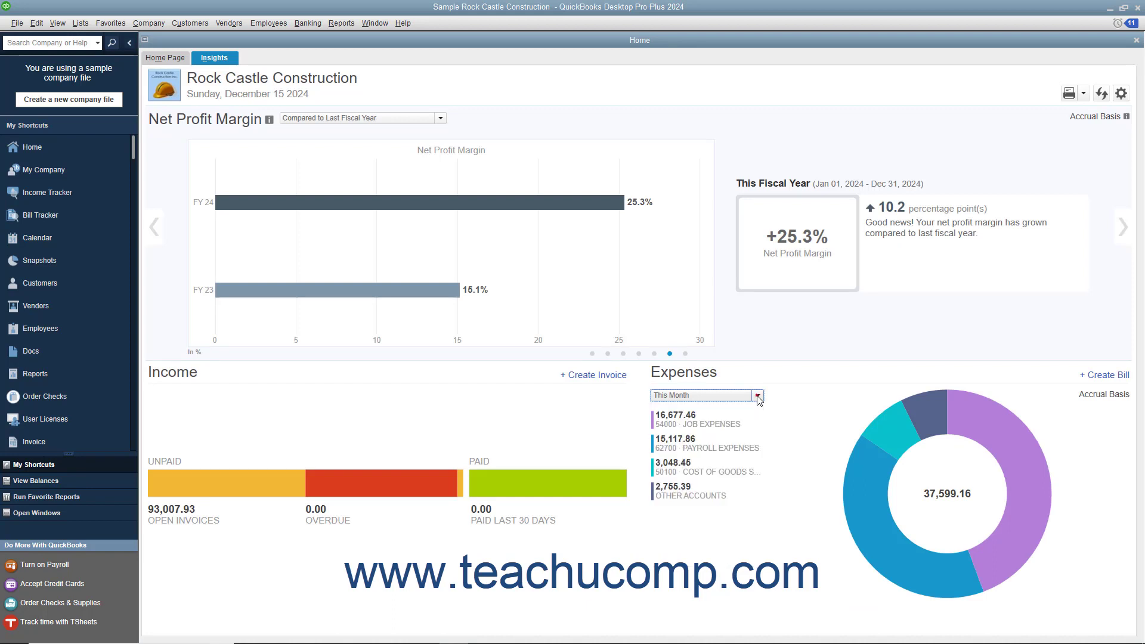
{"action": "left_click", "coordinate": [1103, 376]}
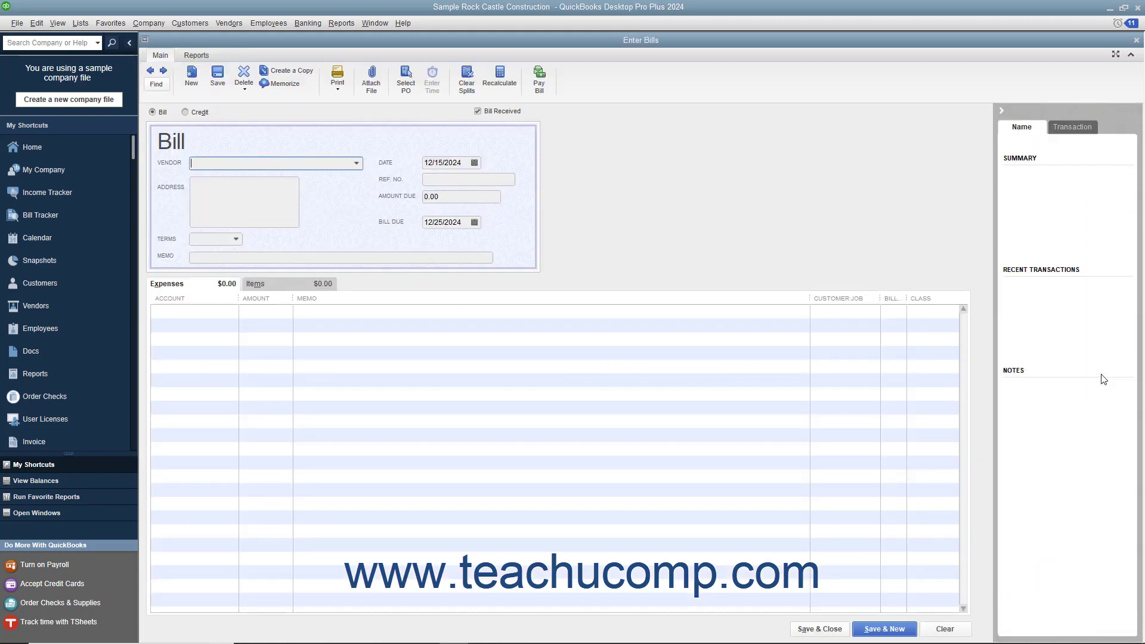
{"action": "left_click", "coordinate": [1137, 41]}
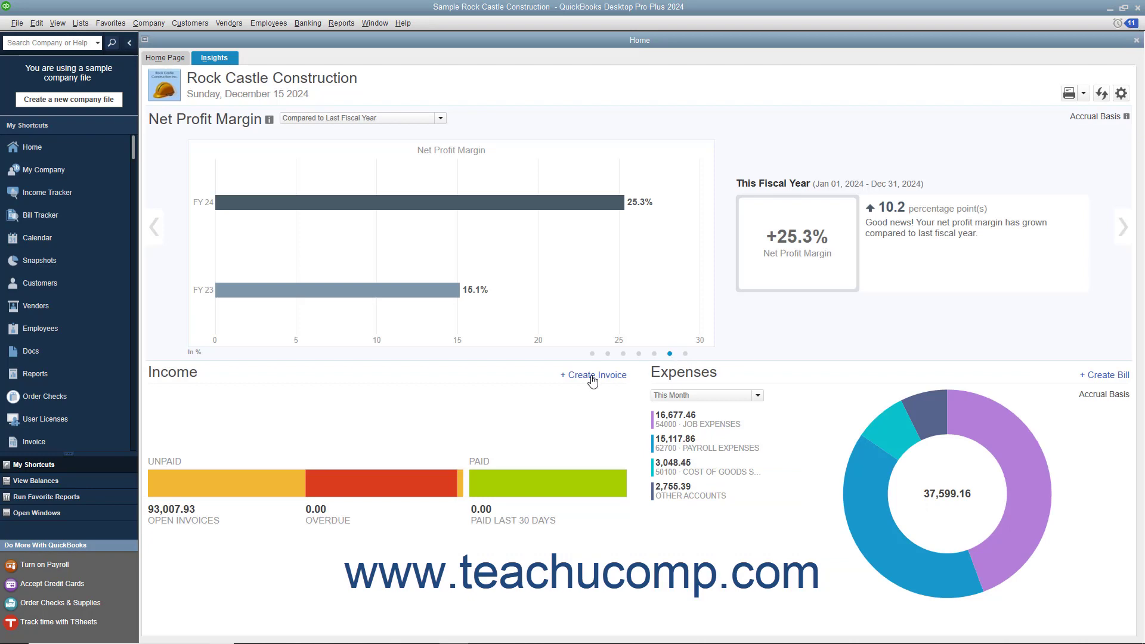
Open a blank invoice 1100 from + Create Invoice in the Insights Income section.
{"action": "left_click", "coordinate": [593, 376]}
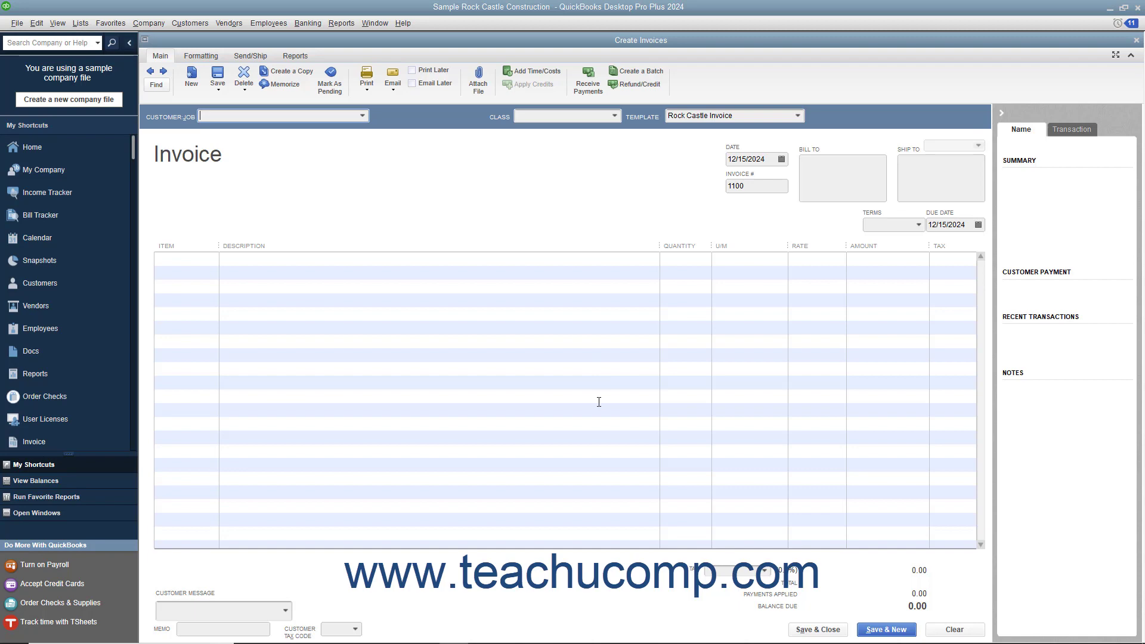